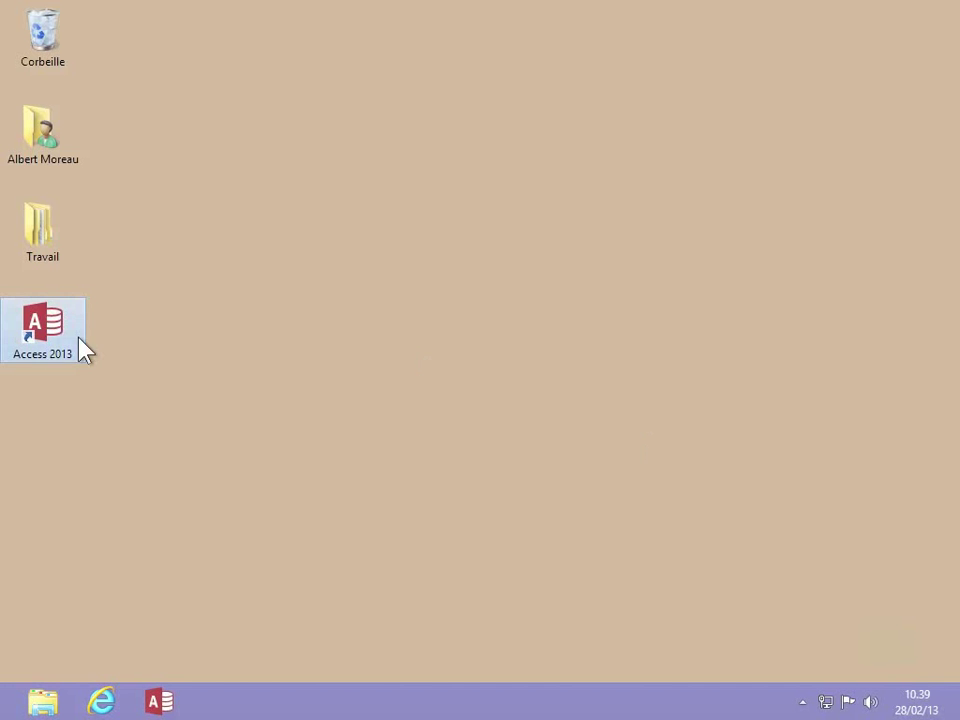
Start Access 2013 and browse the database templates, viewing the details of the Contacts web app template
{"action": "double_click", "coordinate": [45, 330]}
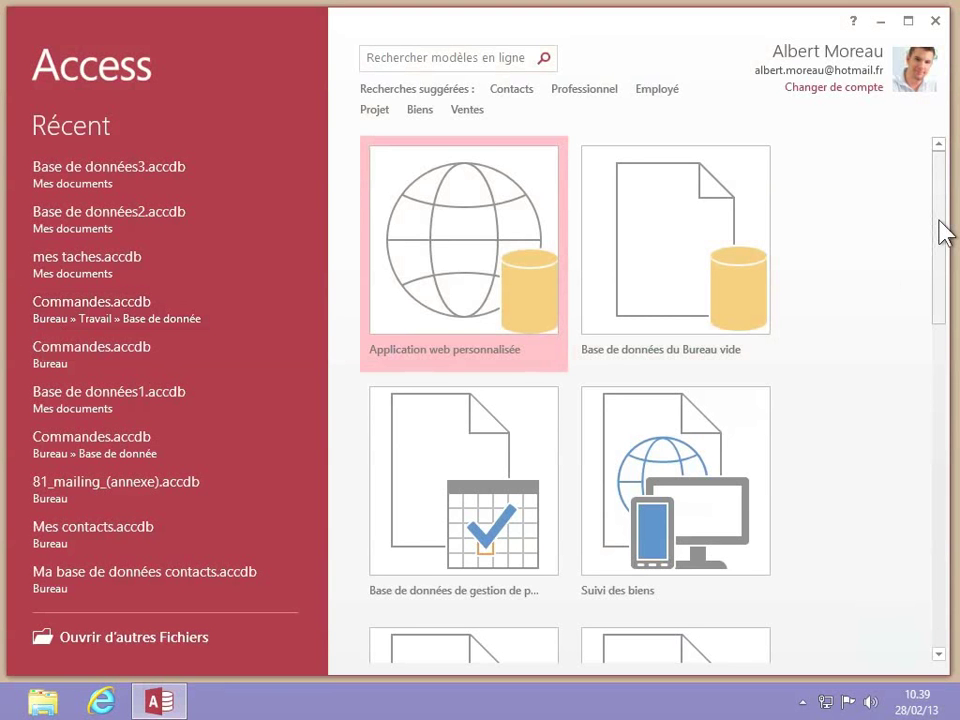
{"action": "left_click_drag", "start_coordinate": [939, 222], "coordinate": [924, 376]}
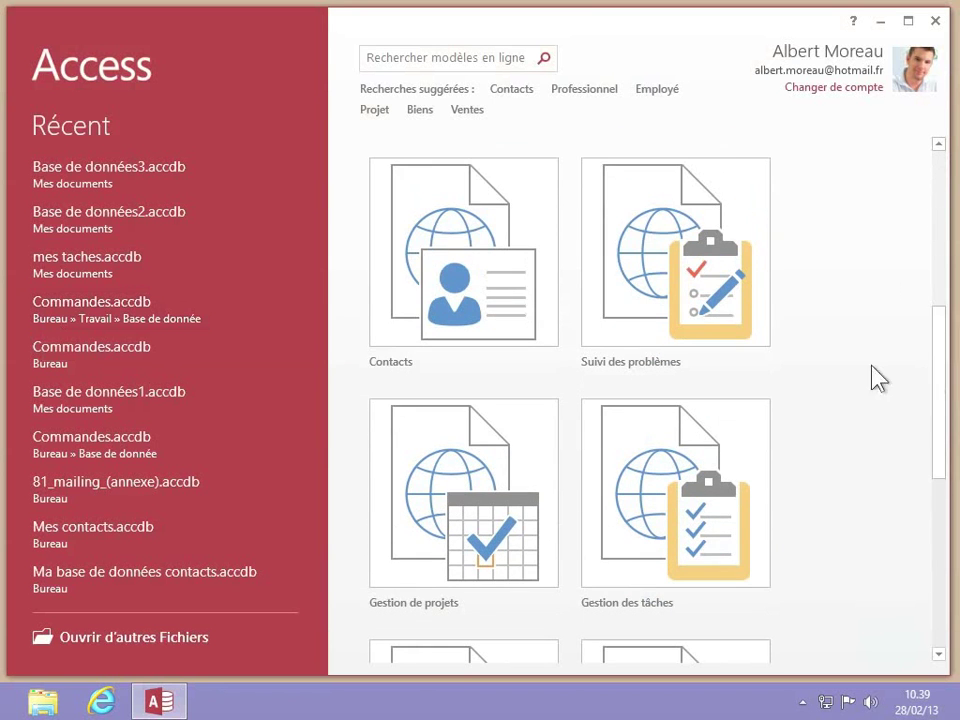
{"action": "scroll", "coordinate": [840, 338], "scroll_direction": "down", "scroll_amount": 3}
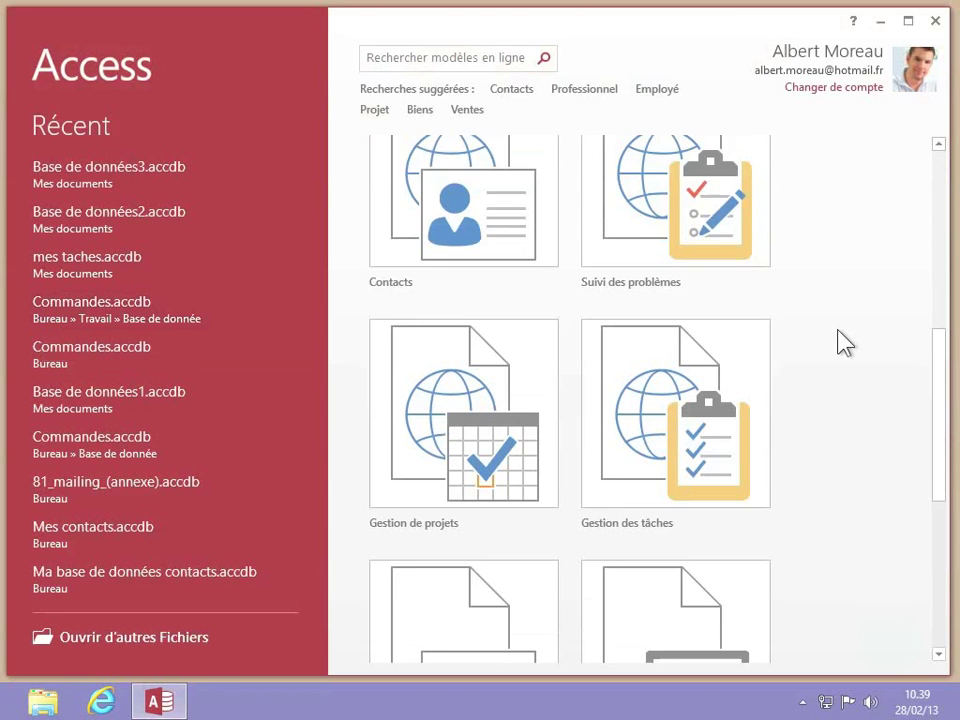
{"action": "scroll", "coordinate": [838, 335], "scroll_direction": "down", "scroll_amount": 2}
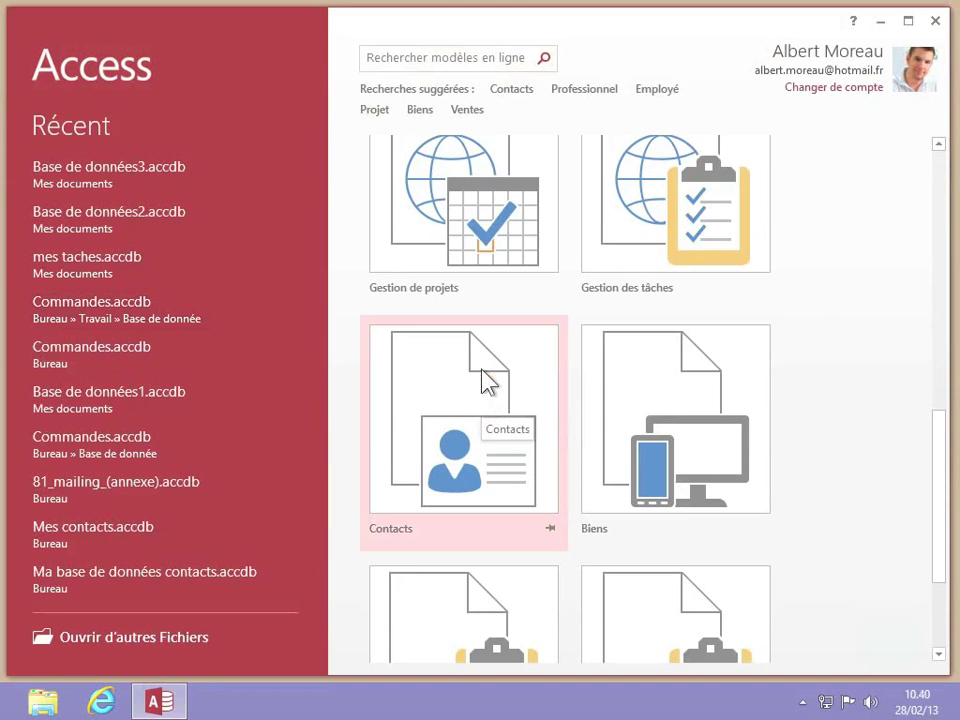
{"action": "scroll", "coordinate": [482, 381], "scroll_direction": "up", "scroll_amount": 5}
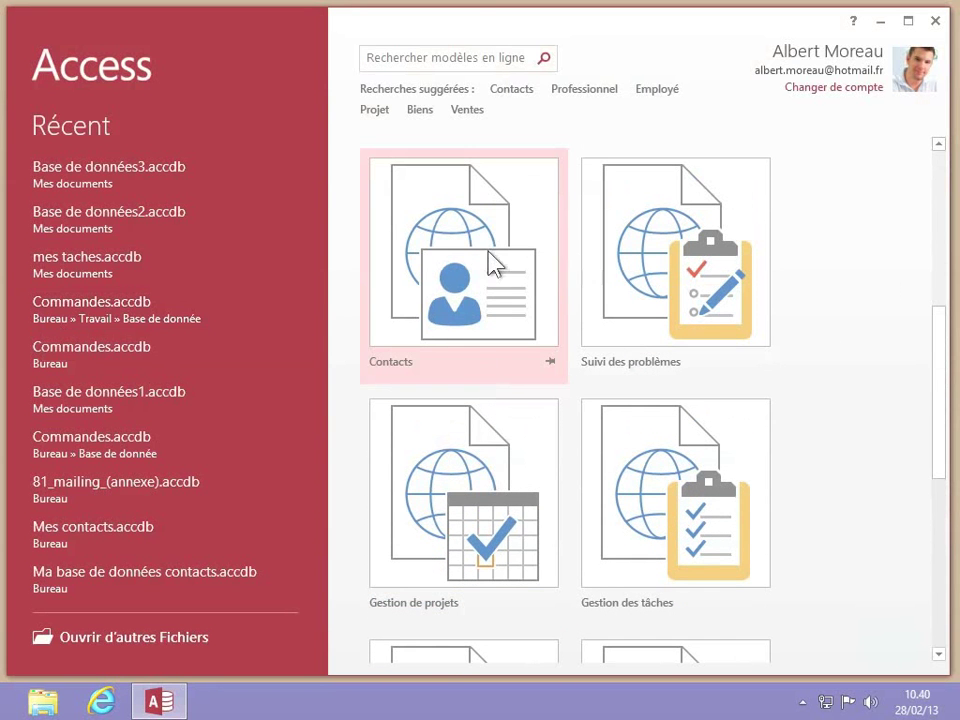
{"action": "left_click", "coordinate": [480, 243]}
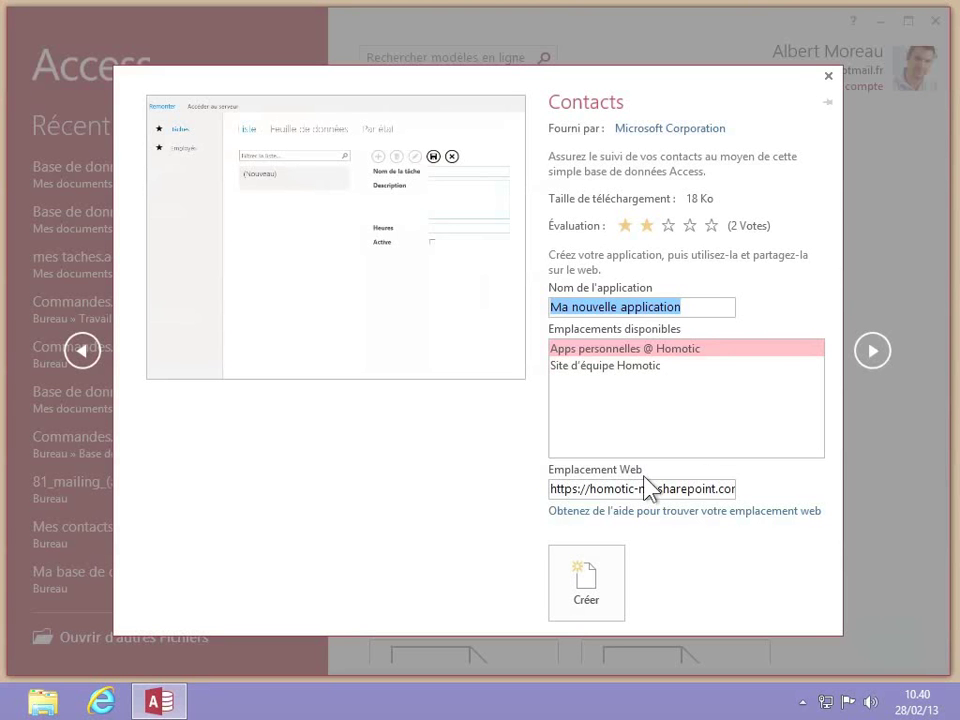
{"action": "left_click", "coordinate": [829, 88]}
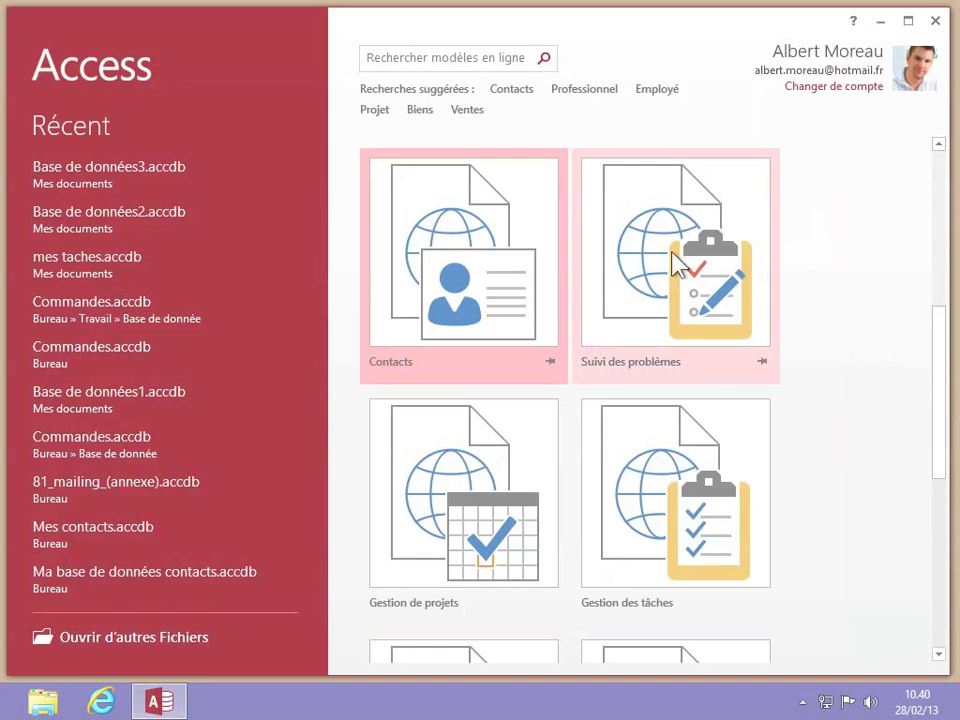
Choose the Contacts desktop database template and name the file Mes contacts.accdb
{"action": "scroll", "coordinate": [596, 361], "scroll_direction": "down", "scroll_amount": 3}
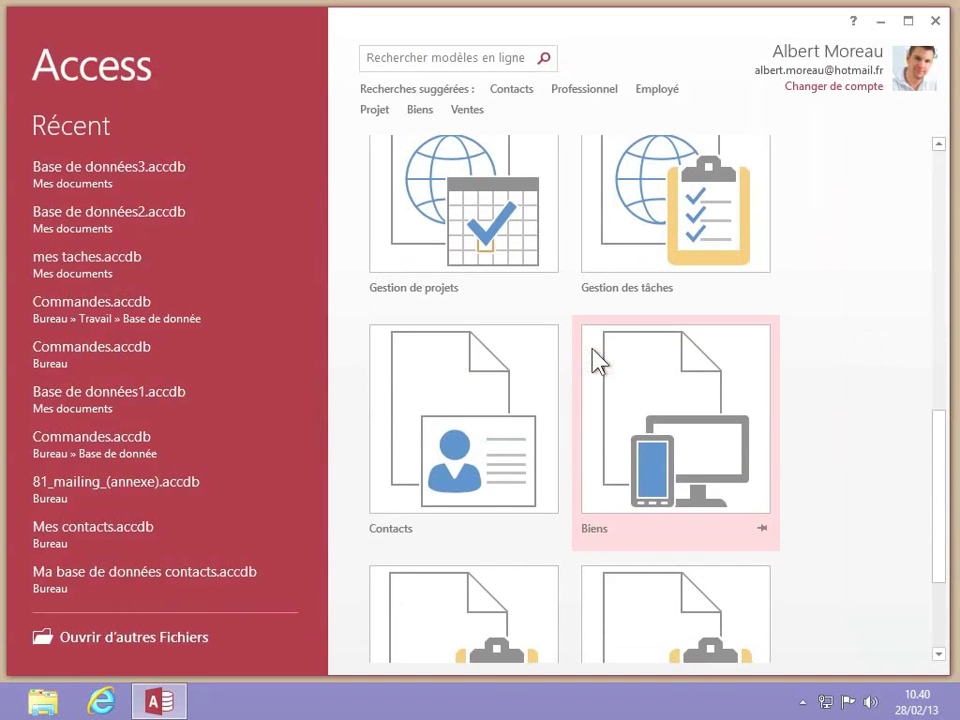
{"action": "left_click", "coordinate": [474, 390]}
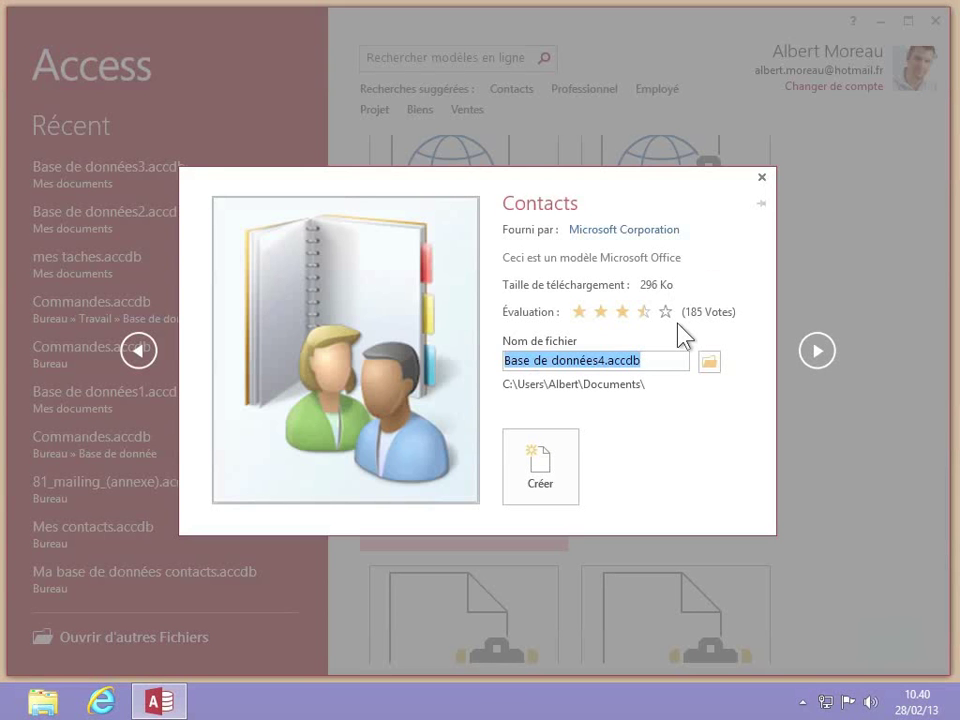
{"action": "left_click", "coordinate": [599, 360]}
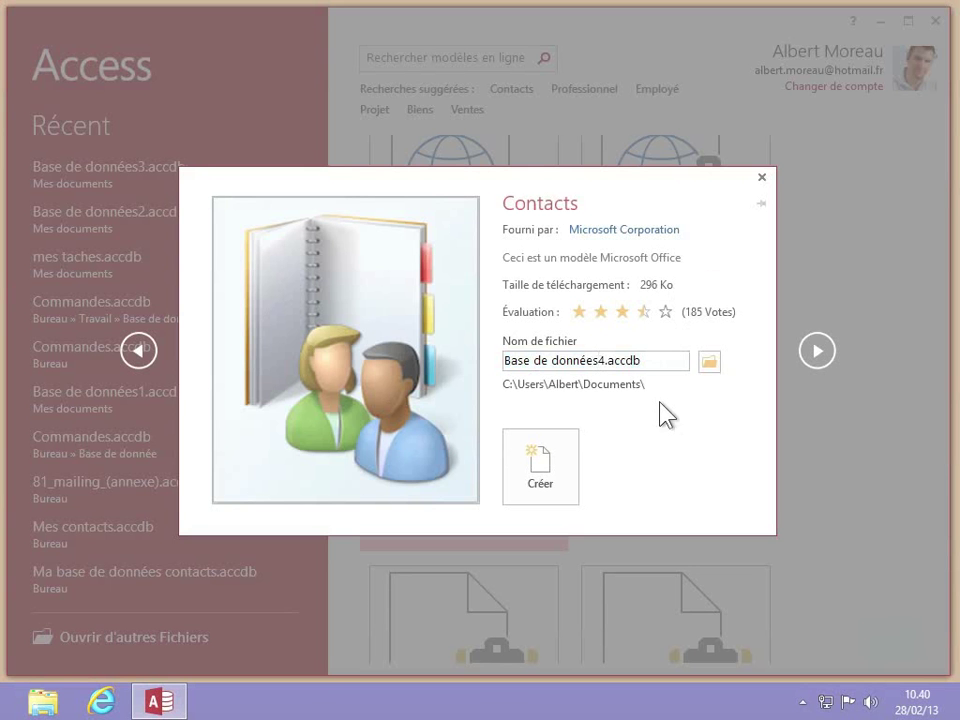
{"action": "key", "text": "Delete"}
{"action": "key", "text": "BackSpace"}
{"action": "key", "text": "BackSpace"}
{"action": "key", "text": "BackSpace"}
{"action": "key", "text": "BackSpace"}
{"action": "key", "text": "BackSpace"}
{"action": "key", "text": "BackSpace"}
{"action": "key", "text": "BackSpace"}
{"action": "key", "text": "BackSpace"}
{"action": "key", "text": "BackSpace"}
{"action": "key", "text": "BackSpace"}
{"action": "key", "text": "BackSpace"}
{"action": "key", "text": "BackSpace"}
{"action": "key", "text": "BackSpace"}
{"action": "key", "text": "BackSpace"}
{"action": "key", "text": "BackSpace"}
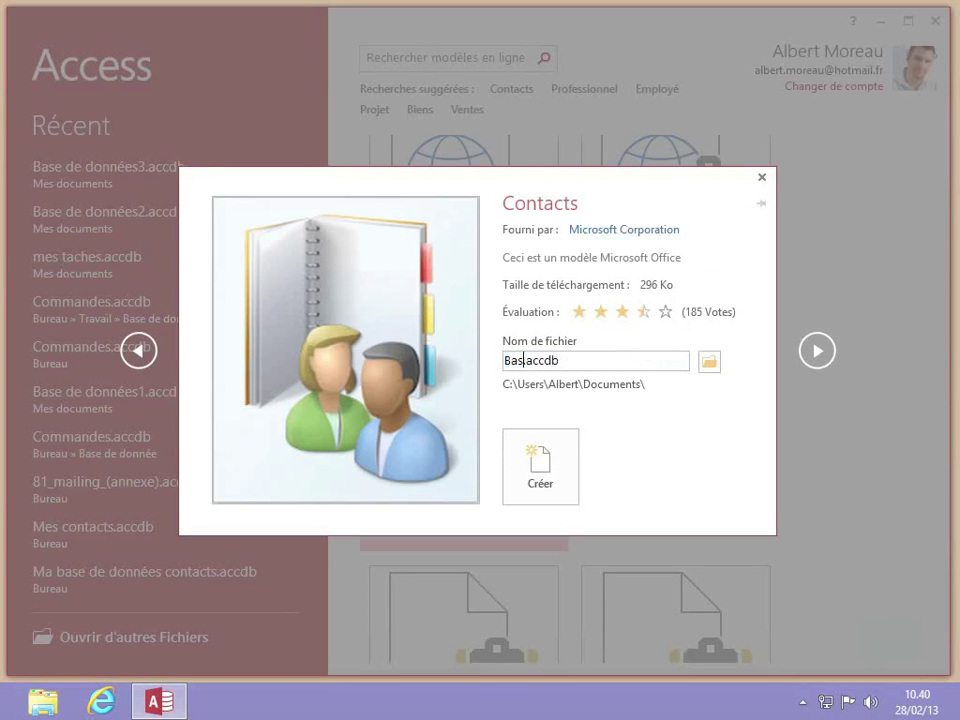
{"action": "type", "text": "Mes contac"}
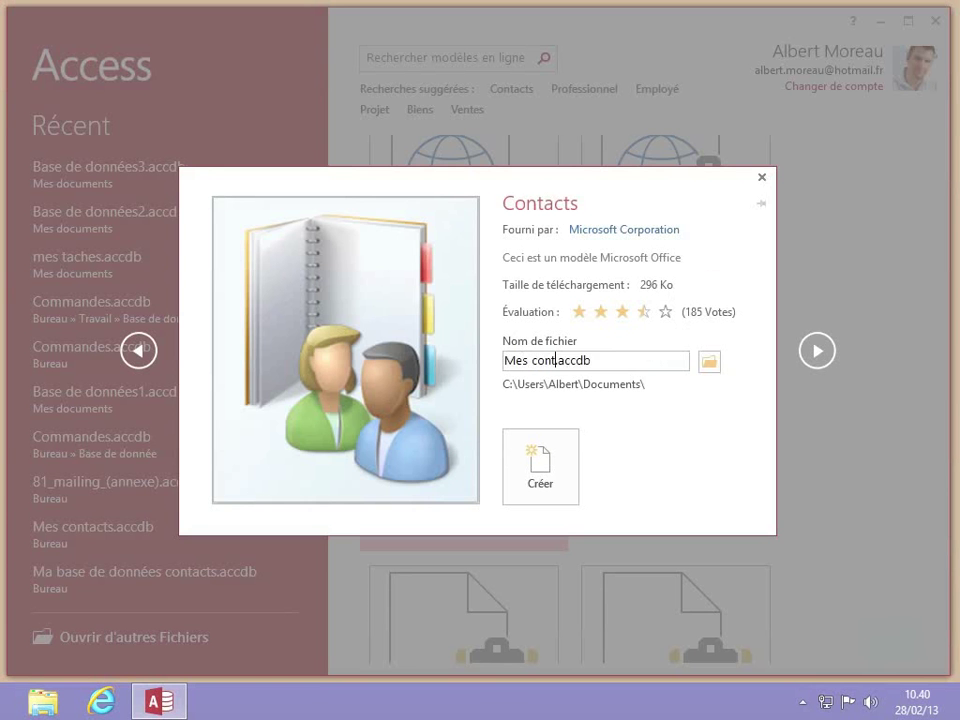
{"action": "type", "text": "ts"}
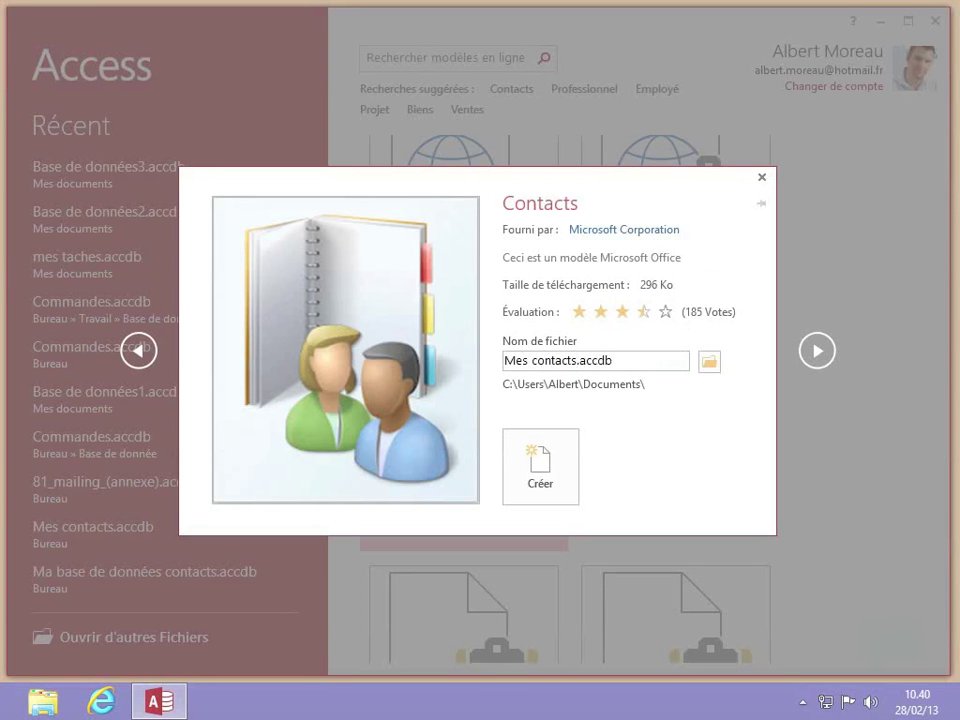
Create the contacts database in the Bureau folder and enable its disabled active content
{"action": "left_click", "coordinate": [709, 361]}
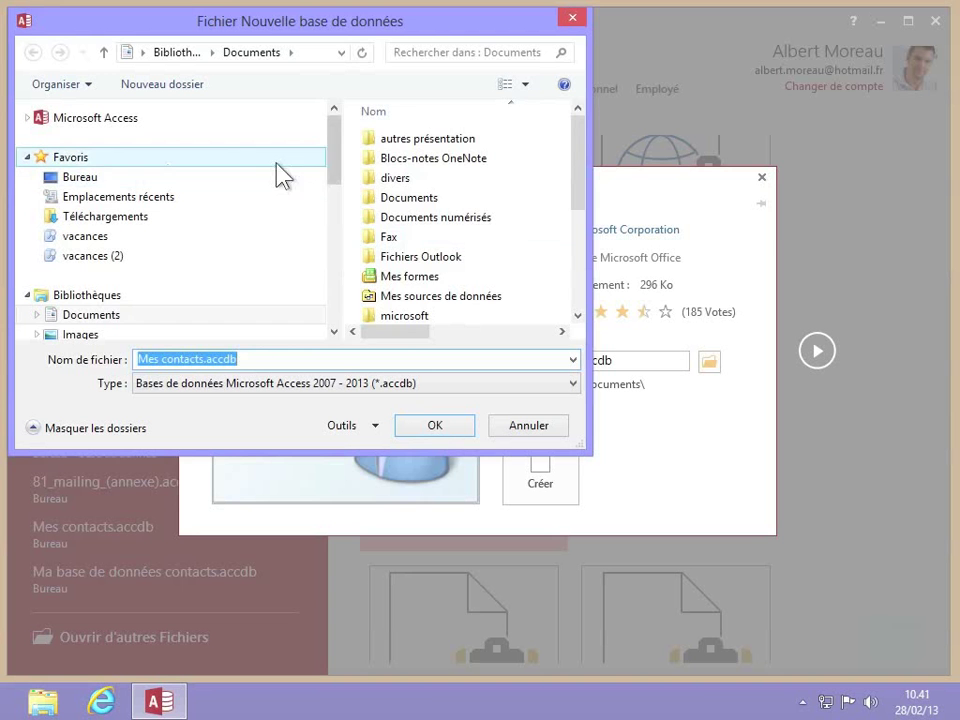
{"action": "left_click", "coordinate": [77, 181]}
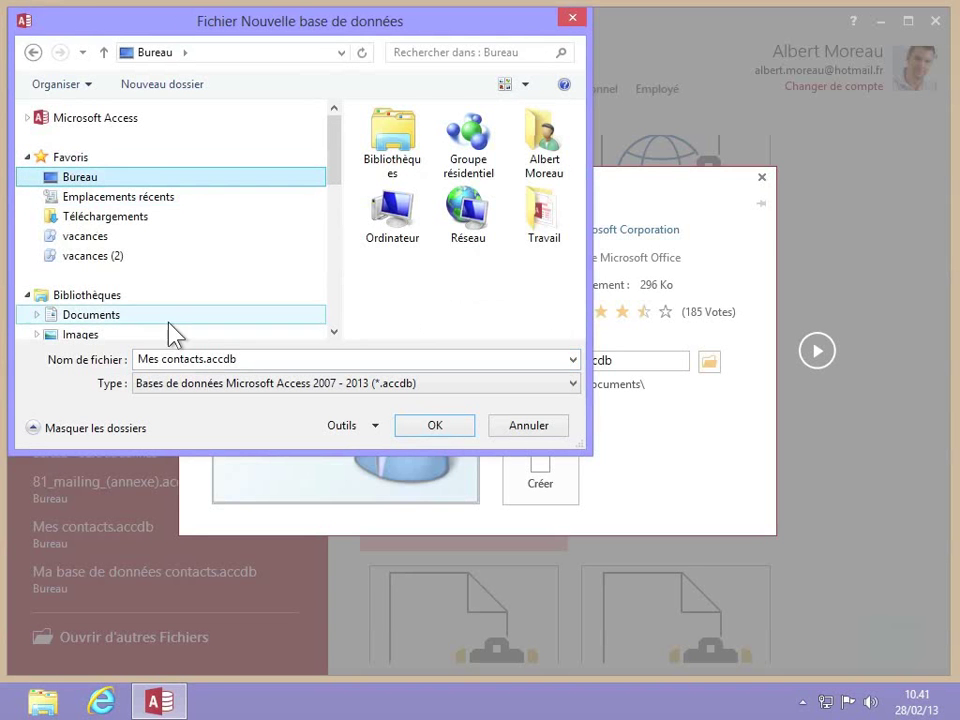
{"action": "left_click", "coordinate": [258, 360]}
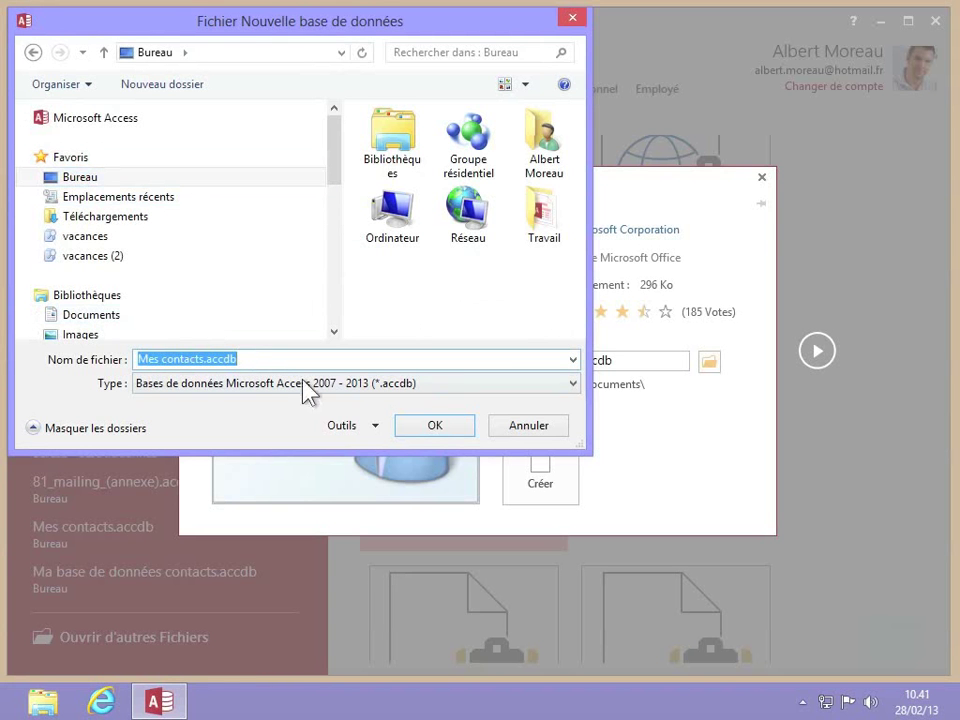
{"action": "left_click", "coordinate": [449, 430]}
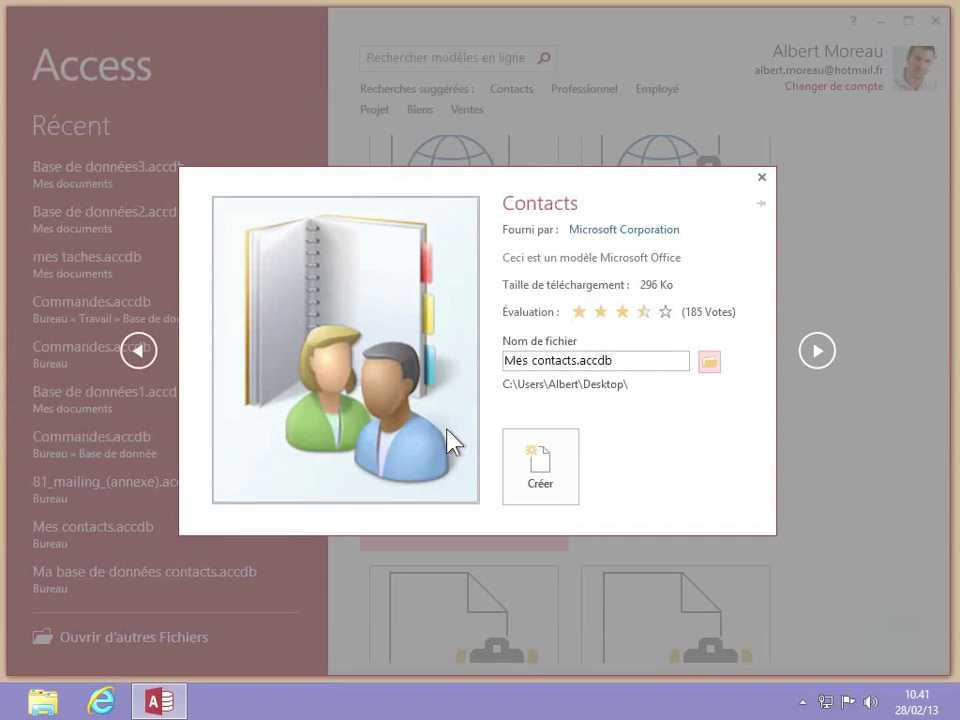
{"action": "left_click", "coordinate": [535, 470]}
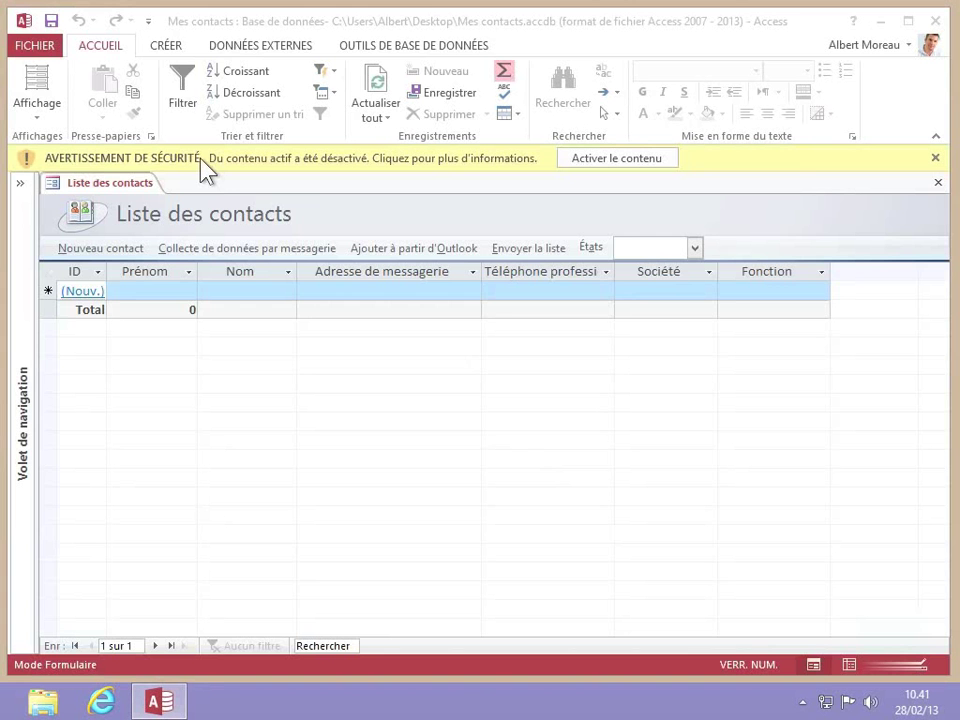
{"action": "left_click", "coordinate": [645, 168]}
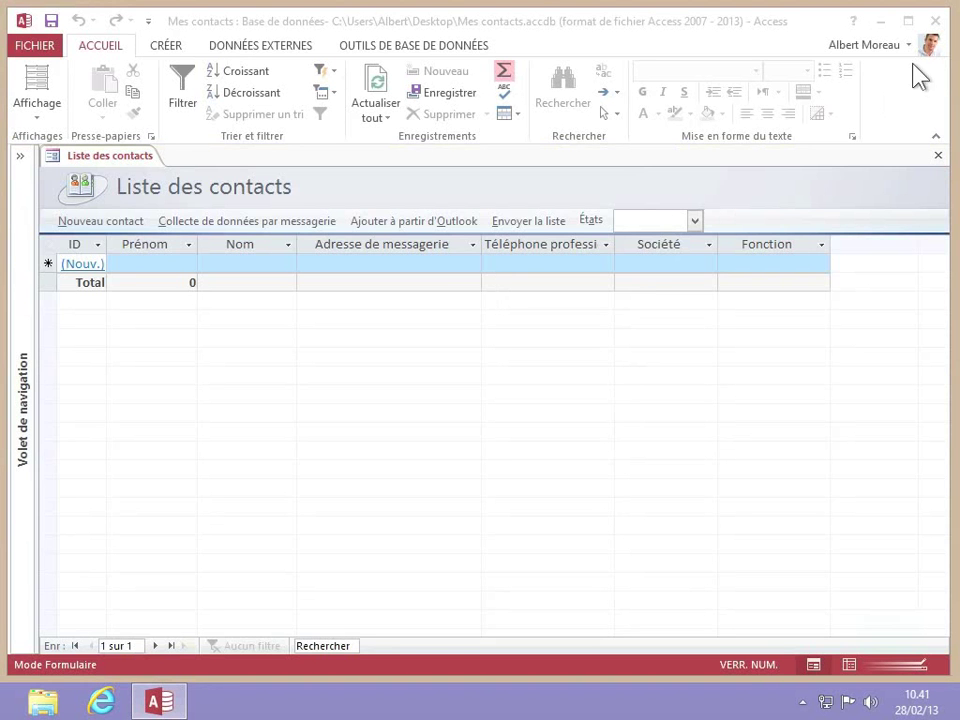
Close the contacts database and reopen Mes contacts.accdb from the desktop
{"action": "left_click", "coordinate": [938, 22]}
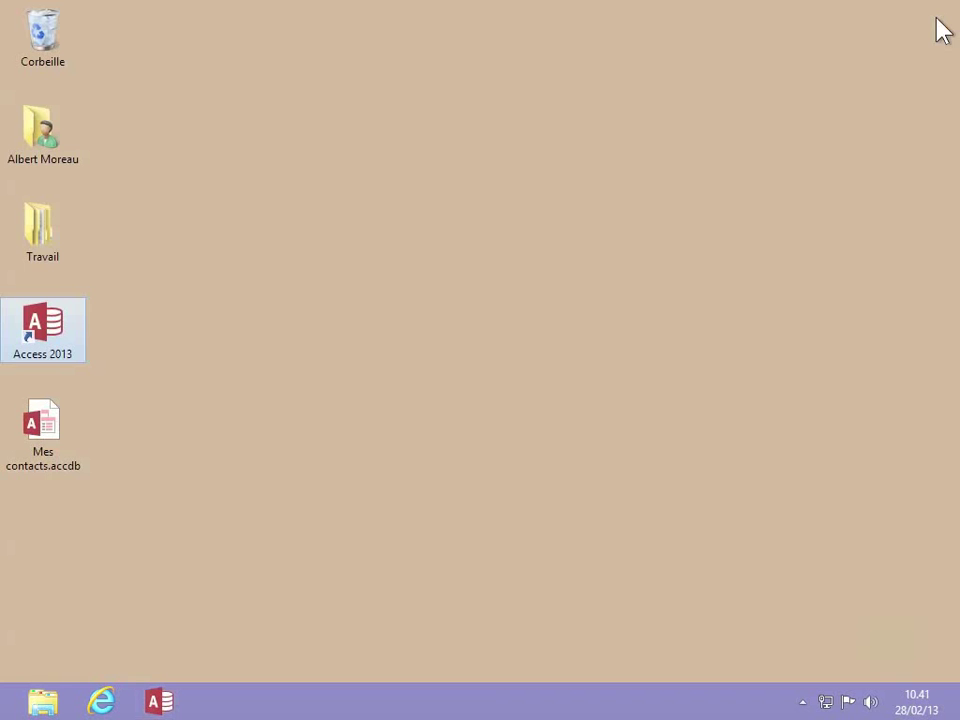
{"action": "left_click", "coordinate": [457, 341]}
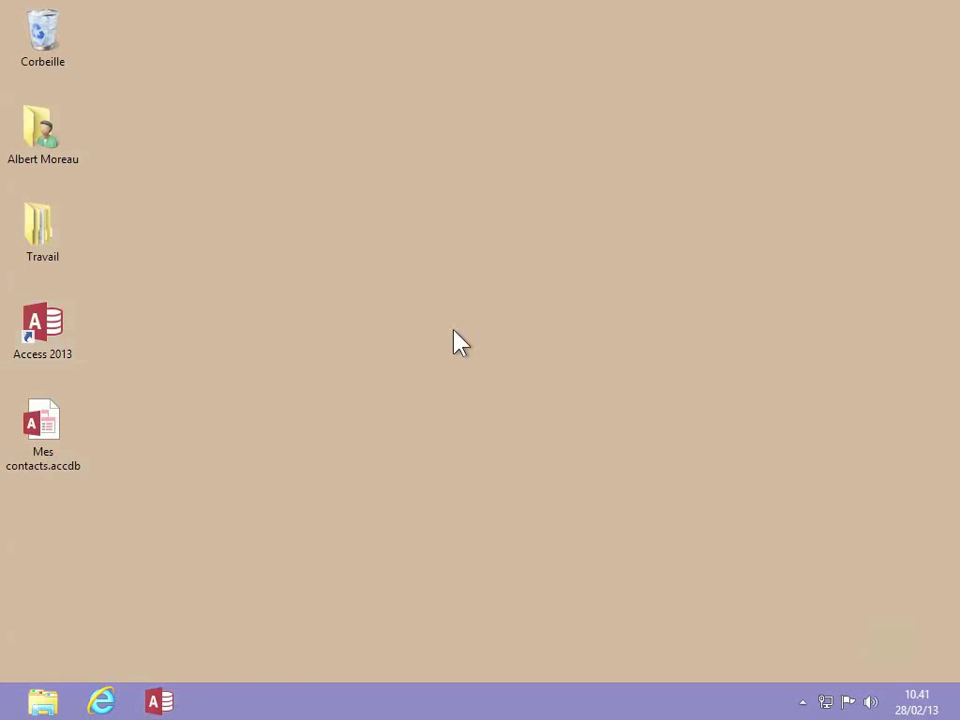
{"action": "double_click", "coordinate": [47, 435]}
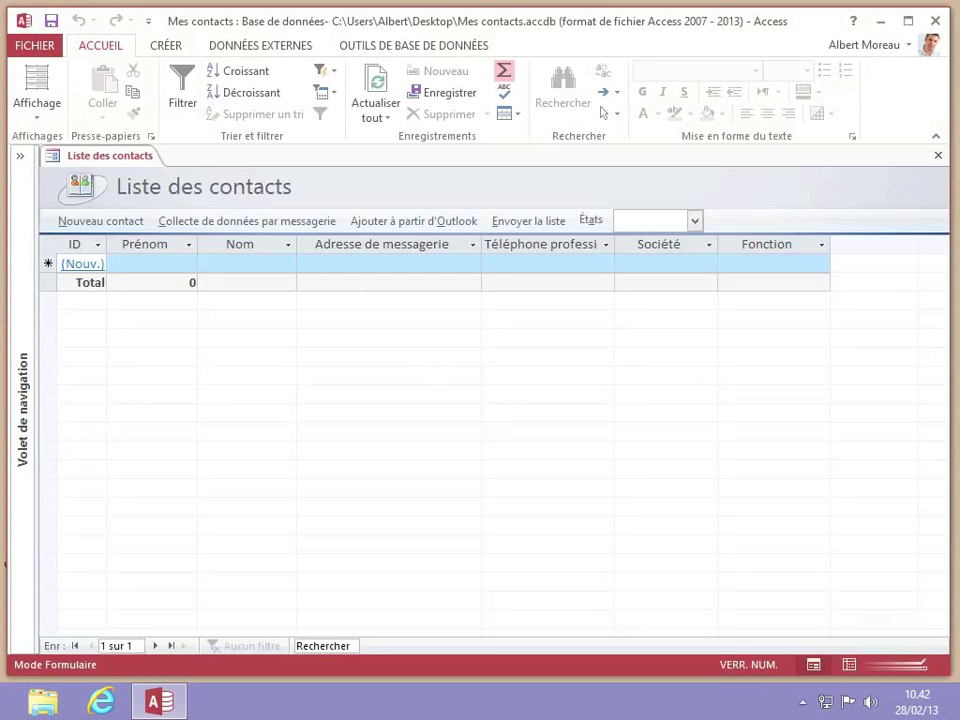
Search the online templates for a new database with the term "tâches"
{"action": "left_click", "coordinate": [35, 43]}
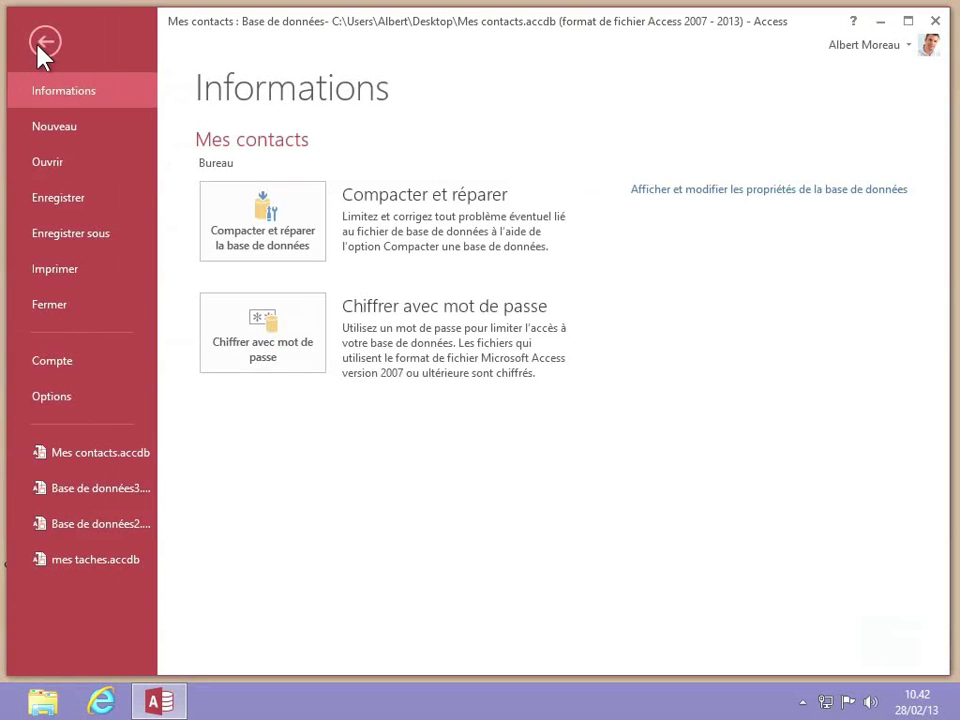
{"action": "left_click", "coordinate": [75, 127]}
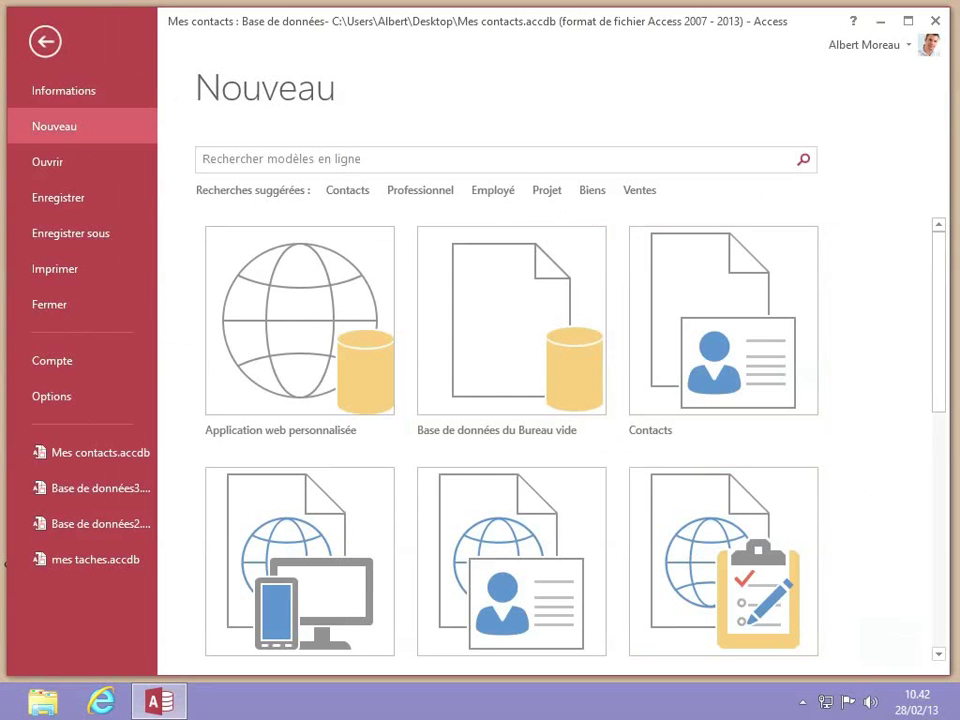
{"action": "left_click", "coordinate": [526, 159]}
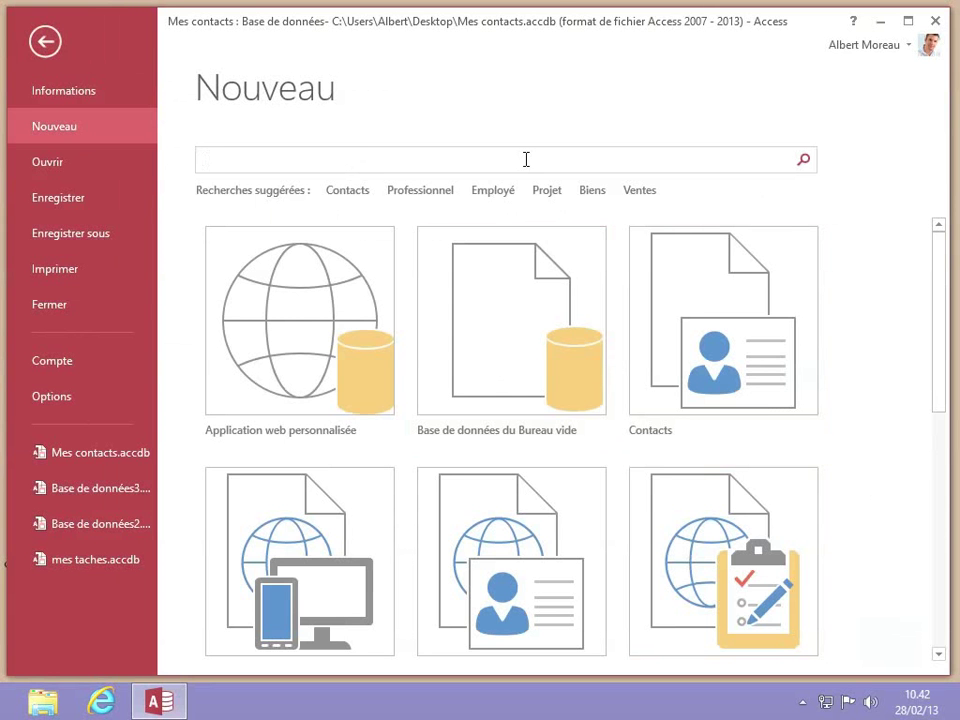
{"action": "type", "text": "tâches"}
{"action": "key", "text": "Return"}
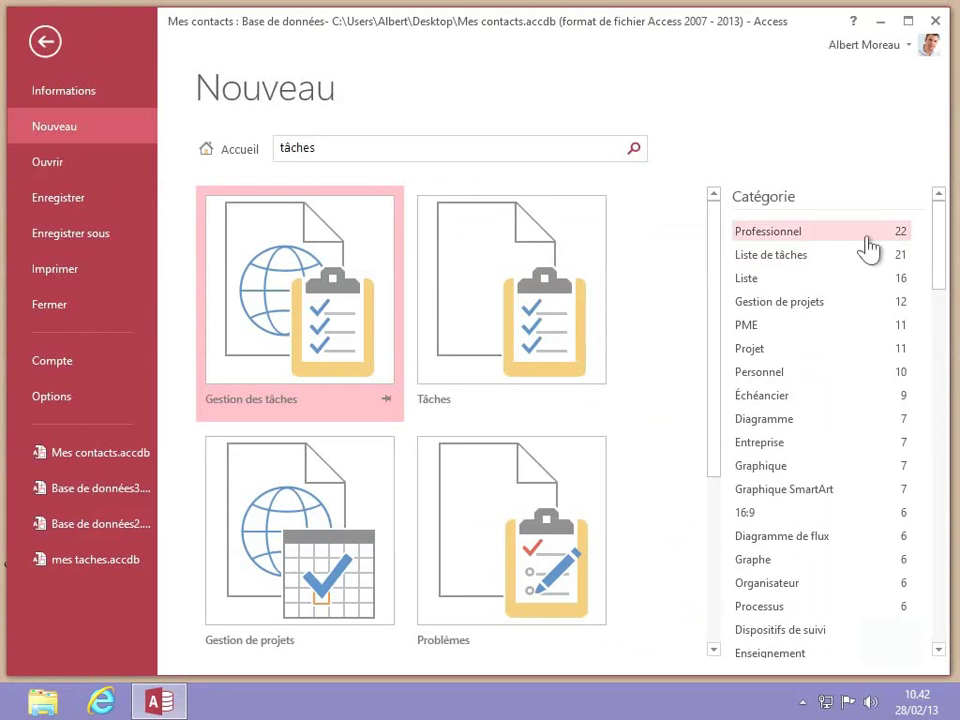
Filter the template results by the Professionnel category, trying the additional PME filter and removing it again
{"action": "left_click", "coordinate": [762, 234]}
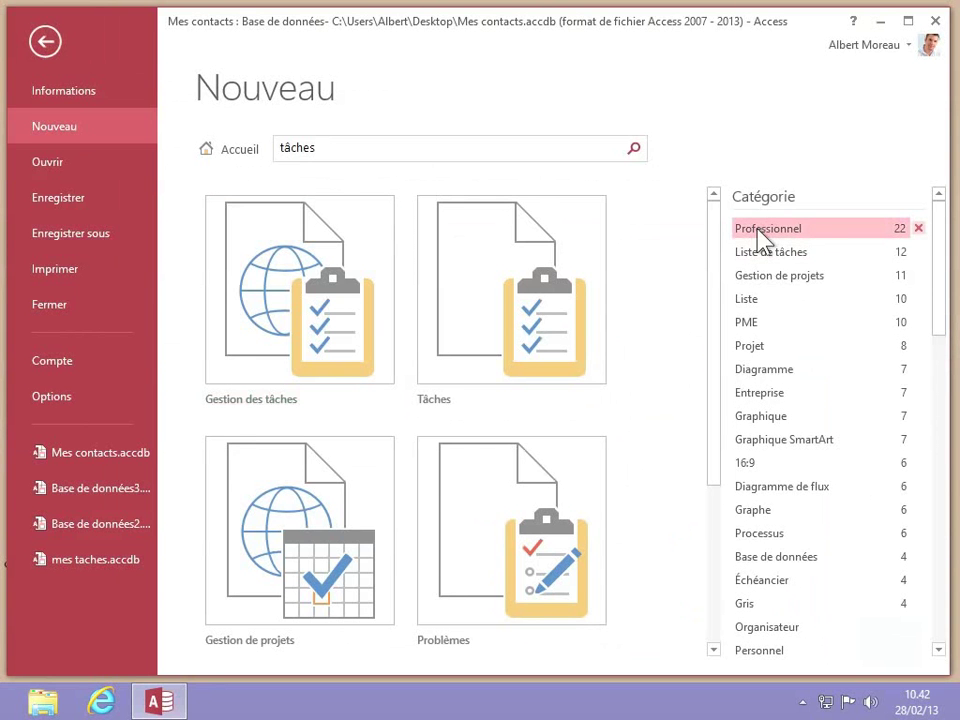
{"action": "left_click", "coordinate": [780, 325]}
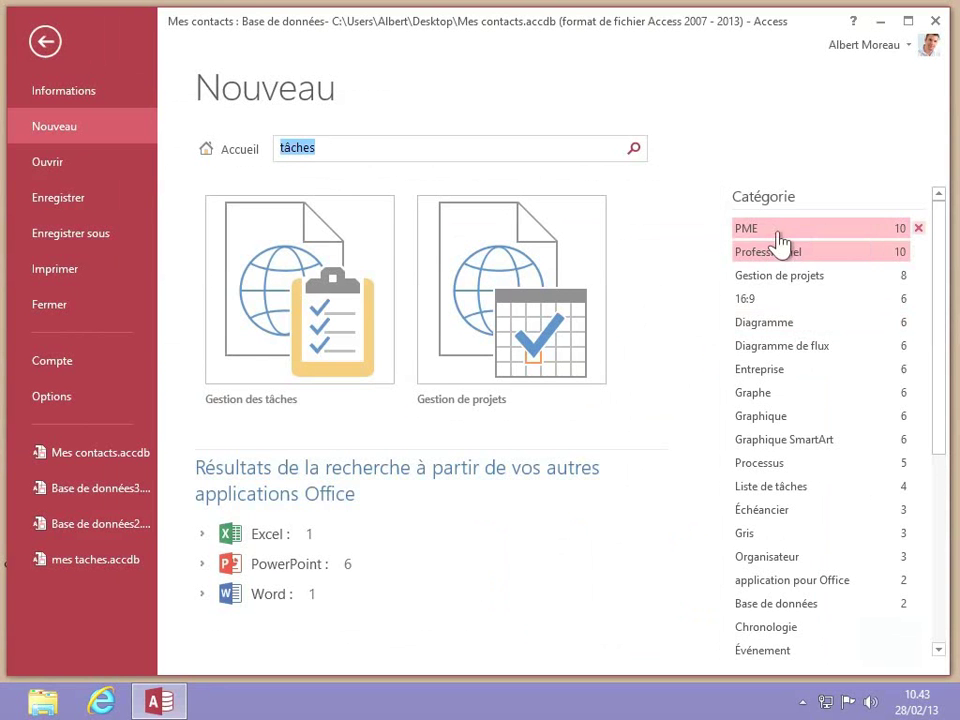
{"action": "left_click", "coordinate": [900, 228]}
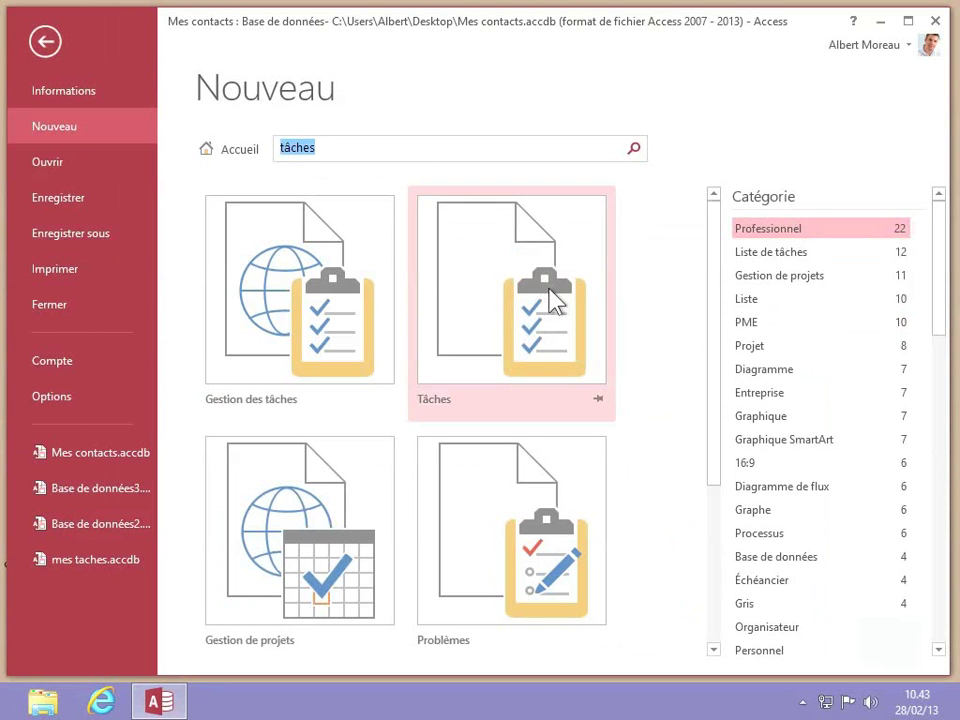
Choose the Tâches desktop database template and name the file Mes tâches.accdb
{"action": "mouse_move", "coordinate": [717, 268]}
{"action": "left_mouse_down"}
{"action": "mouse_move", "coordinate": [706, 435]}
{"action": "mouse_move", "coordinate": [716, 243]}
{"action": "left_mouse_up"}
{"action": "scroll", "coordinate": [518, 258], "scroll_direction": "down", "scroll_amount": 2}
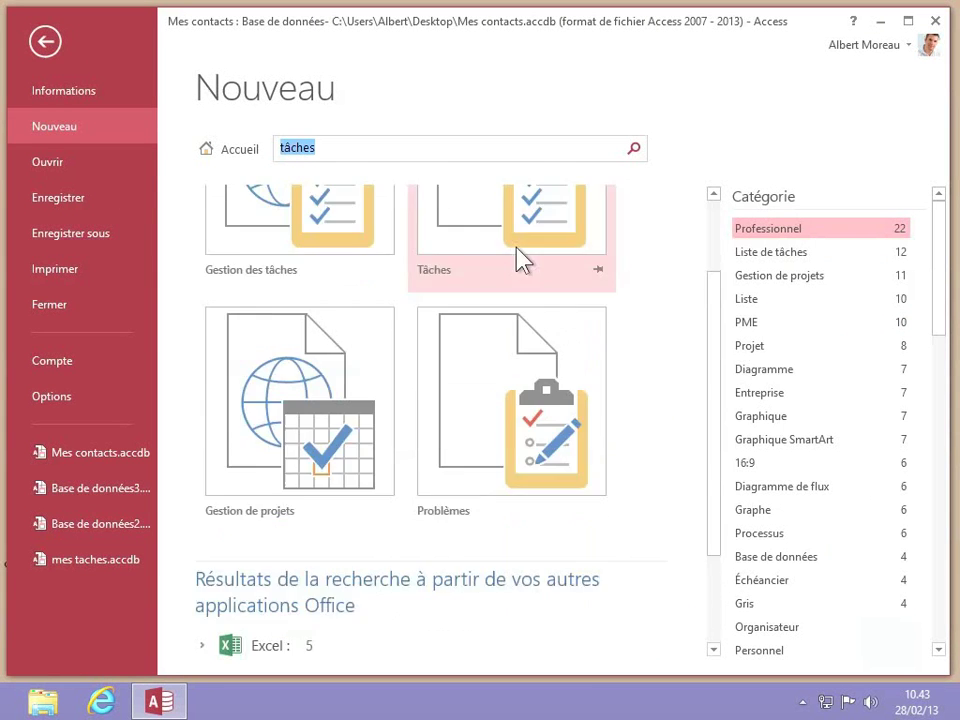
{"action": "scroll", "coordinate": [518, 258], "scroll_direction": "up", "scroll_amount": 2}
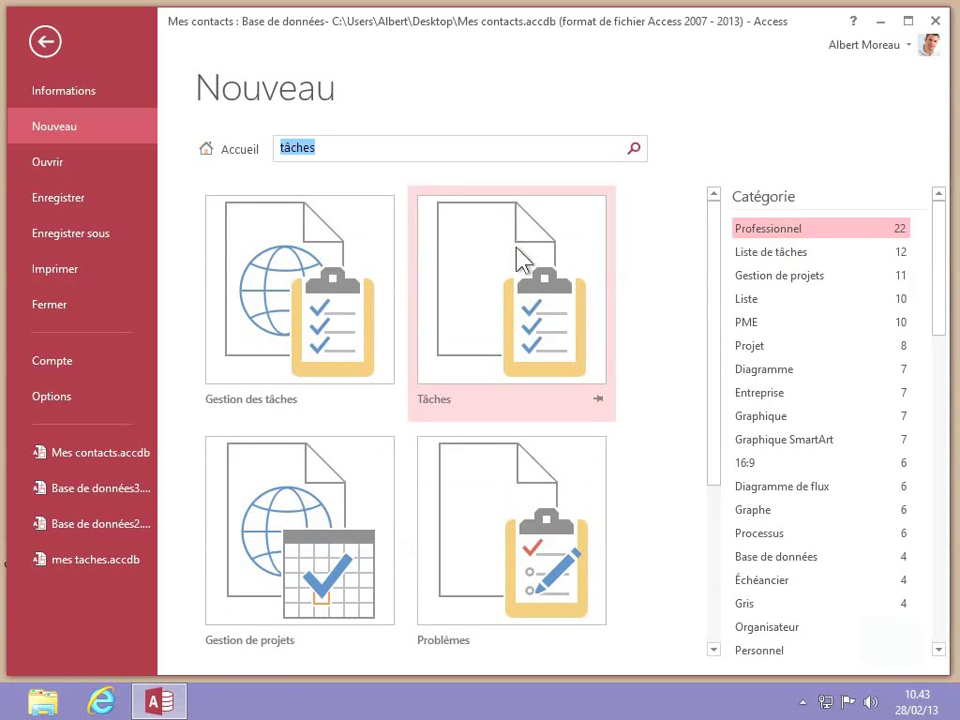
{"action": "left_click", "coordinate": [473, 345]}
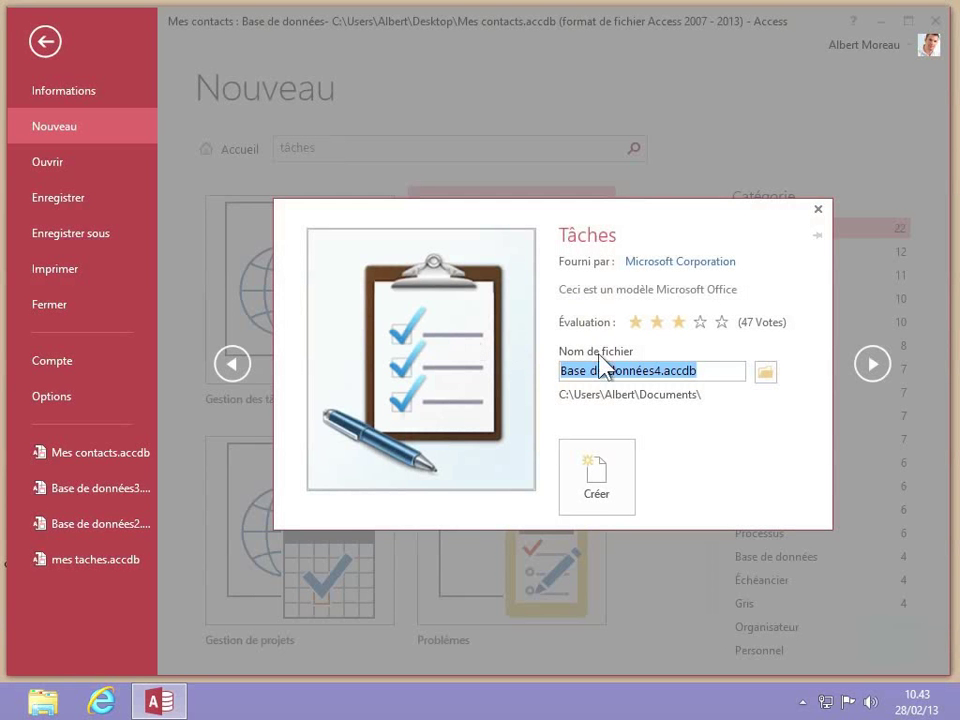
{"action": "left_click", "coordinate": [658, 371]}
{"action": "key", "text": "BackSpace"}
{"action": "key", "text": "BackSpace"}
{"action": "key", "text": "BackSpace"}
{"action": "key", "text": "BackSpace"}
{"action": "key", "text": "BackSpace"}
{"action": "key", "text": "BackSpace"}
{"action": "key", "text": "BackSpace"}
{"action": "key", "text": "BackSpace"}
{"action": "key", "text": "BackSpace"}
{"action": "key", "text": "BackSpace"}
{"action": "key", "text": "BackSpace"}
{"action": "key", "text": "BackSpace"}
{"action": "key", "text": "BackSpace"}
{"action": "key", "text": "BackSpace"}
{"action": "key", "text": "BackSpace"}
{"action": "key", "text": "BackSpace"}
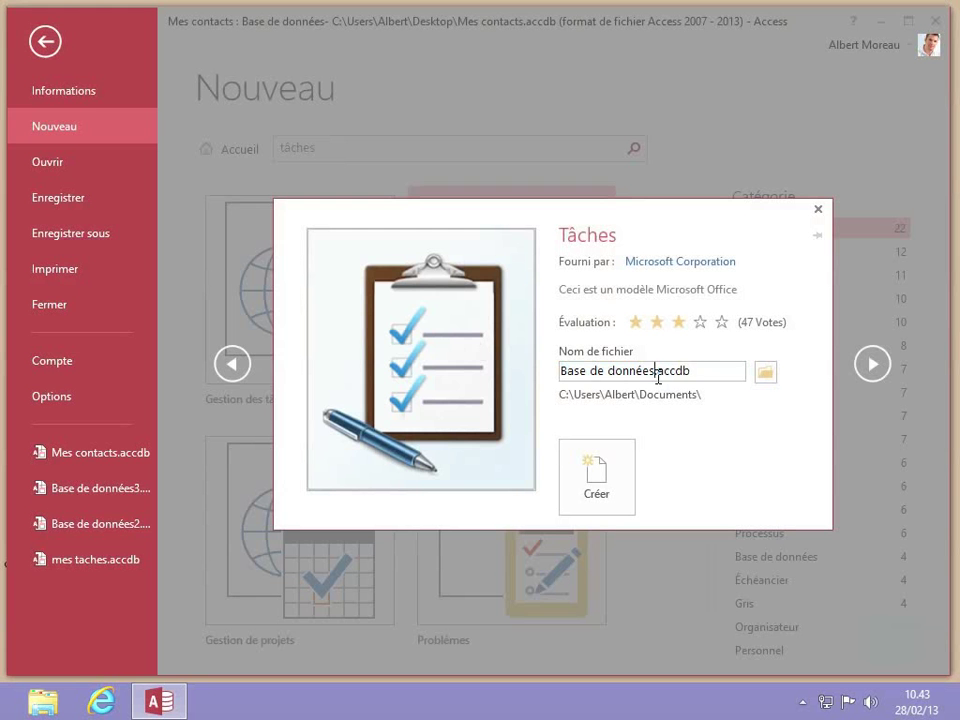
{"action": "type", "text": "Mes tâches"}
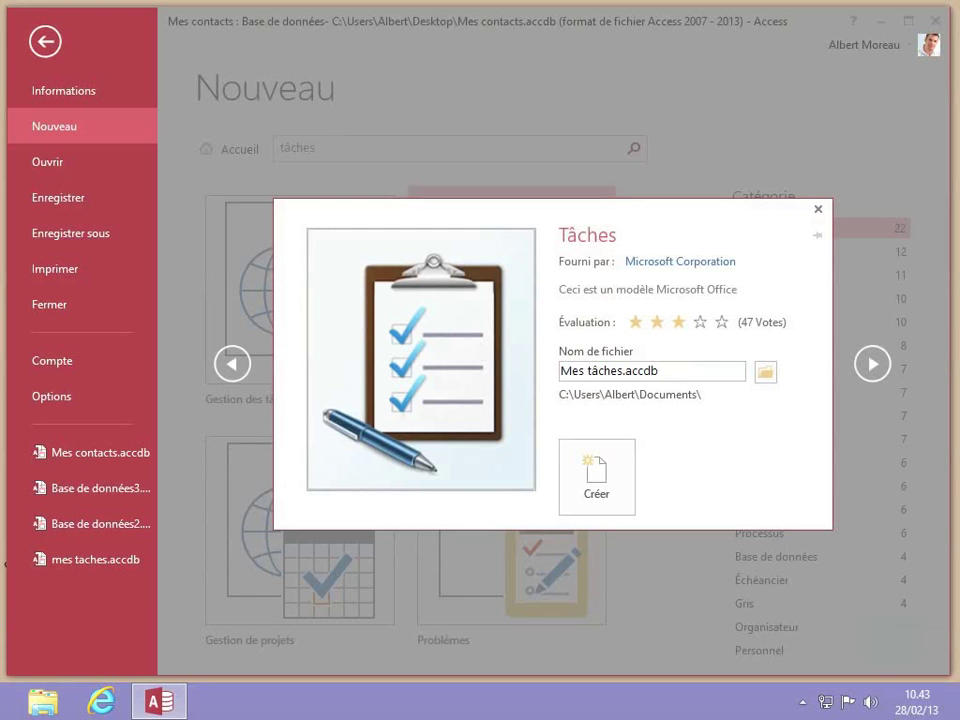
Set the desktop (Bureau) as the save location for Mes tâches.accdb, create the database and enable its active content
{"action": "left_click", "coordinate": [765, 373]}
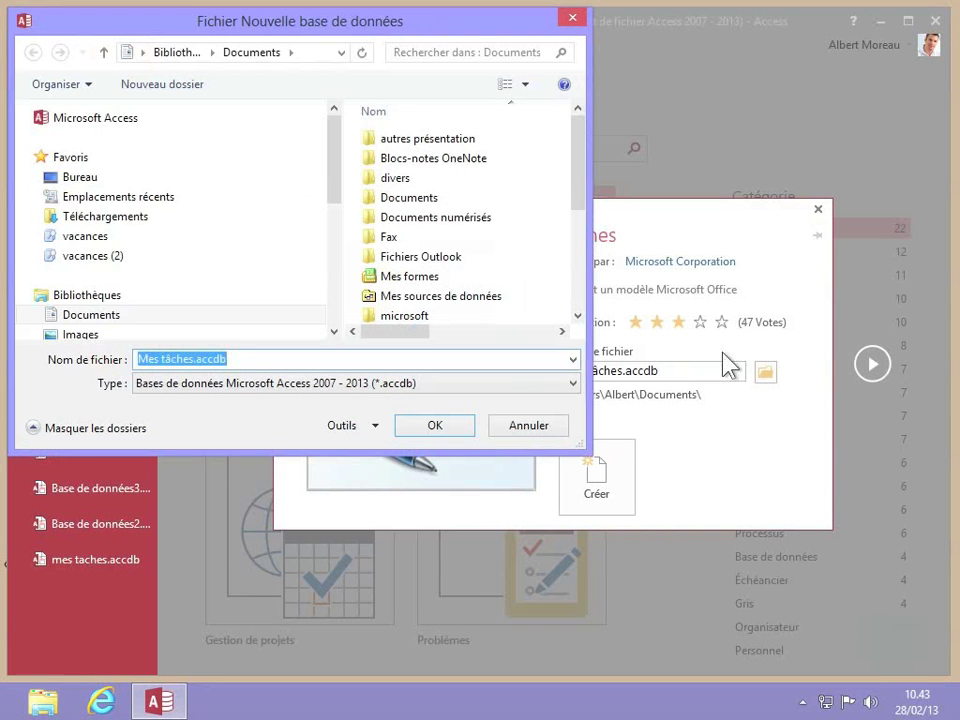
{"action": "left_click", "coordinate": [99, 178]}
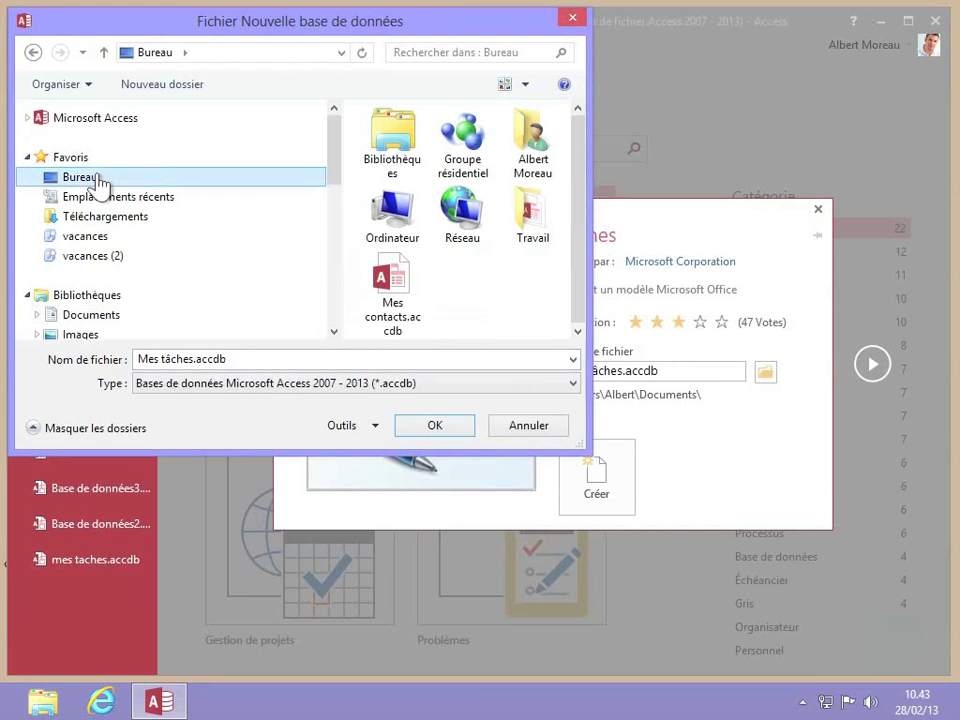
{"action": "left_click", "coordinate": [249, 358]}
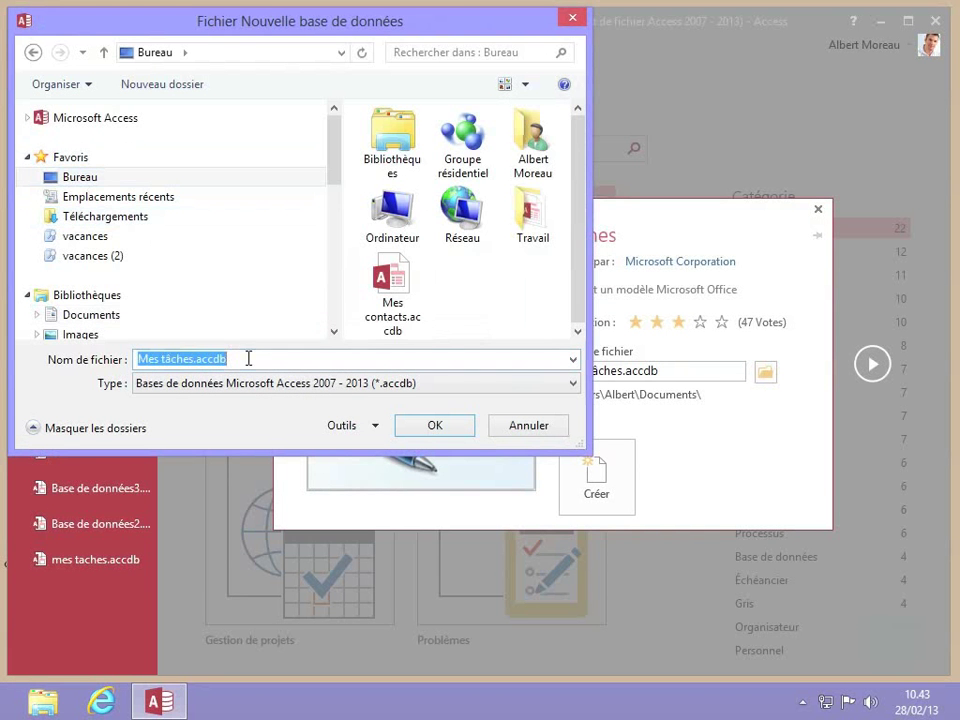
{"action": "left_click", "coordinate": [410, 428]}
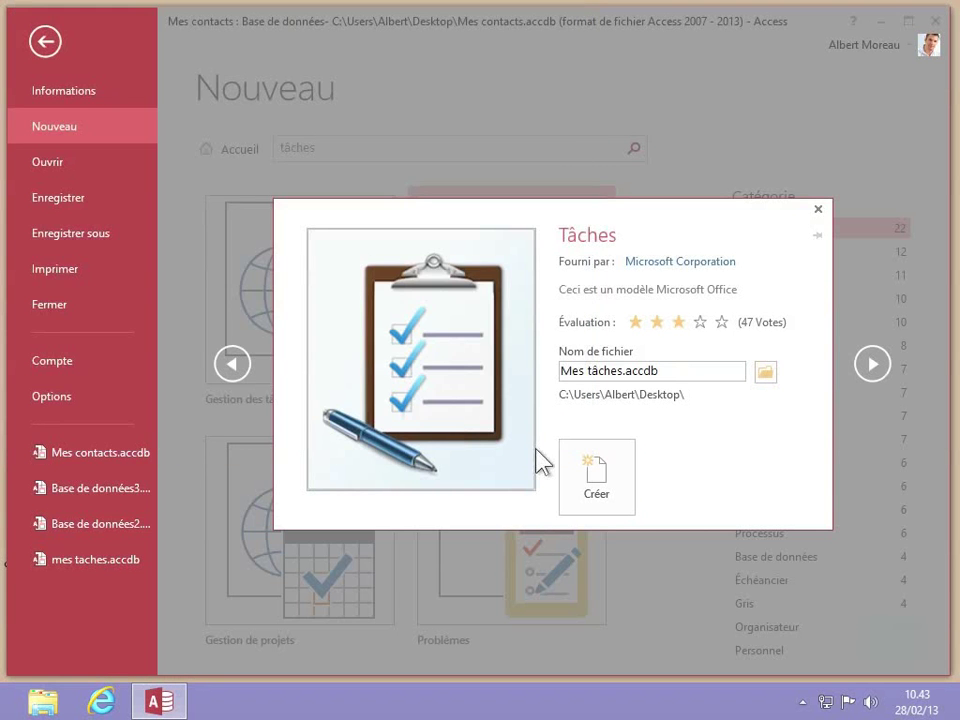
{"action": "left_click", "coordinate": [615, 472]}
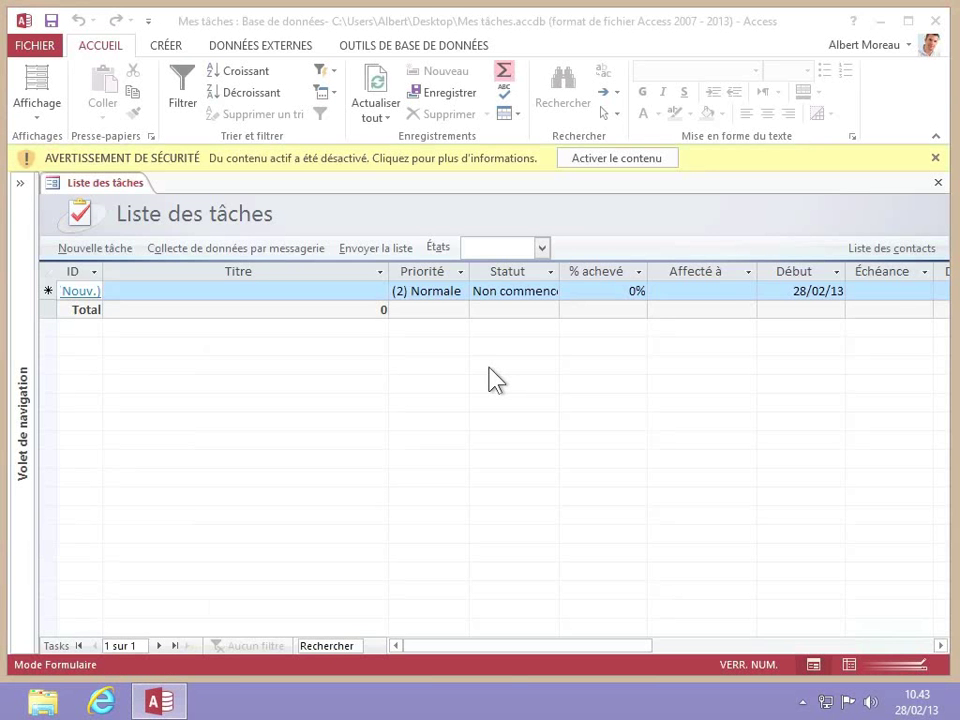
{"action": "left_click", "coordinate": [615, 162]}
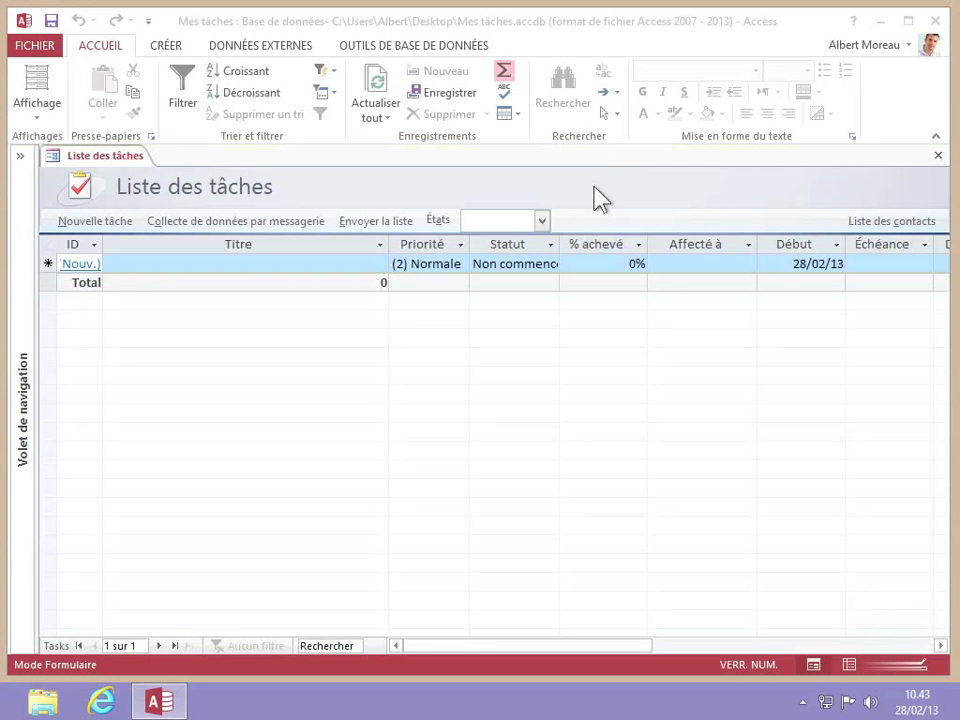
Examine the available Priorité and Statut choices for the new record in the task list, leaving both fields as they are
{"action": "left_click", "coordinate": [458, 268]}
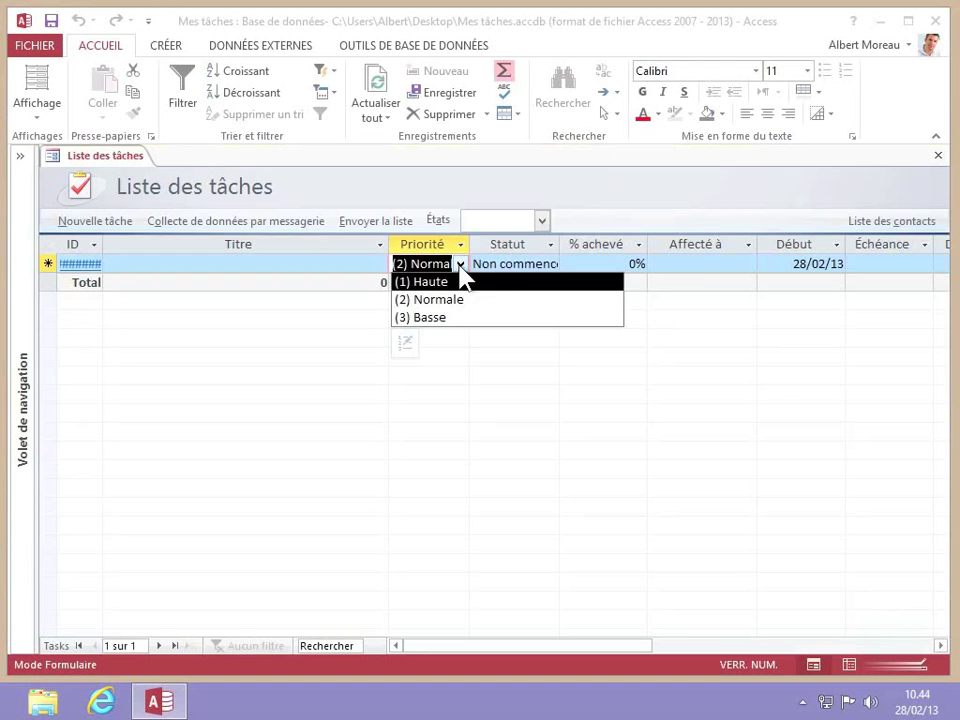
{"action": "left_click", "coordinate": [460, 264]}
{"action": "left_click", "coordinate": [520, 264]}
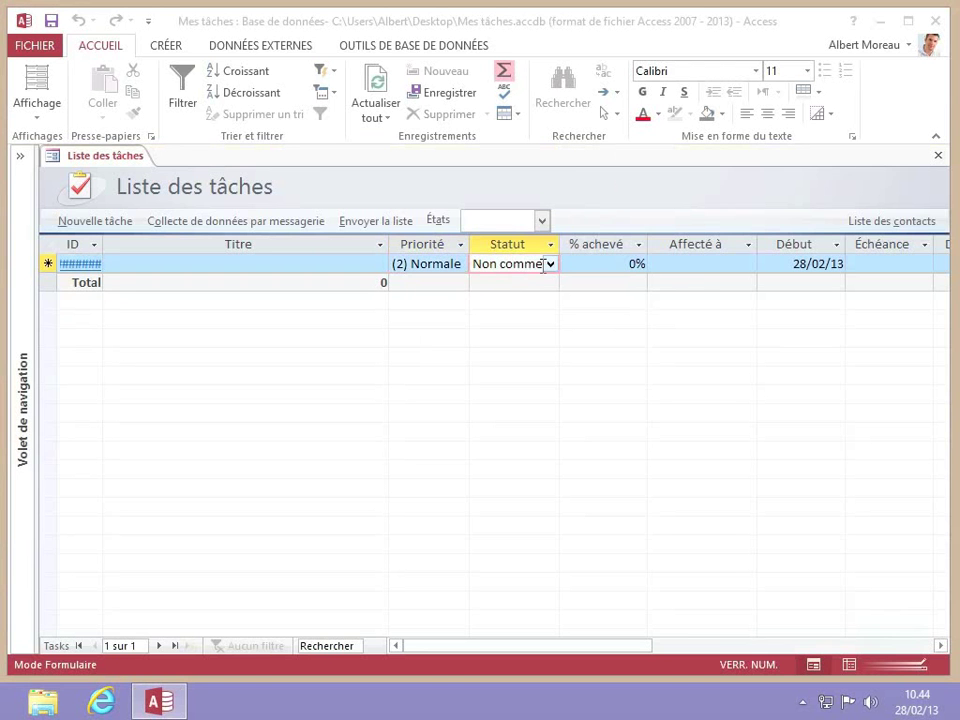
{"action": "left_click", "coordinate": [549, 264]}
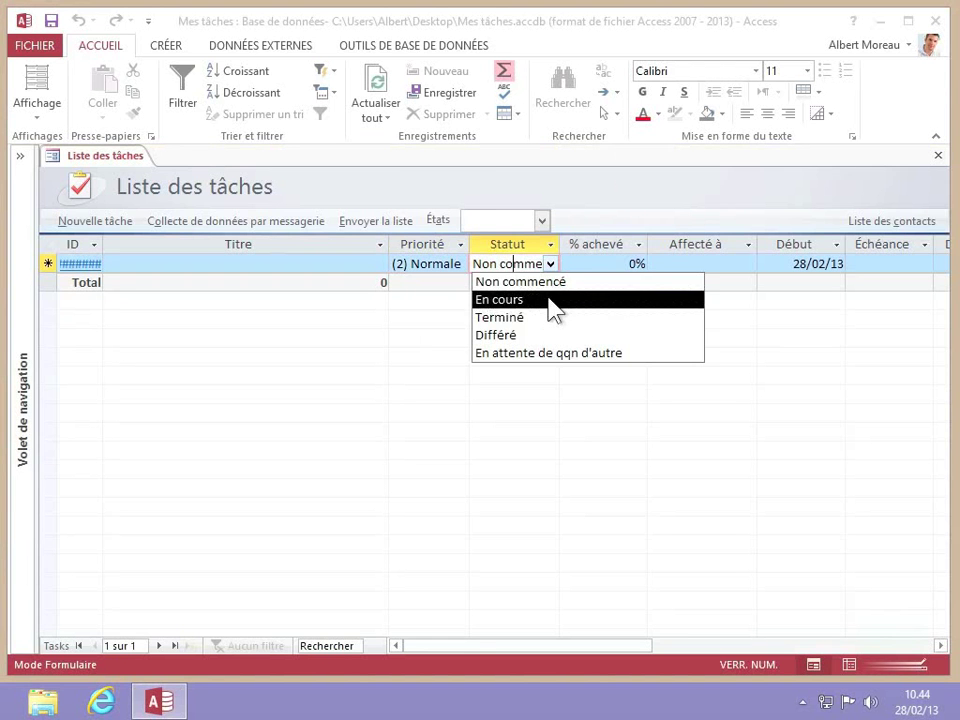
{"action": "left_click", "coordinate": [549, 264]}
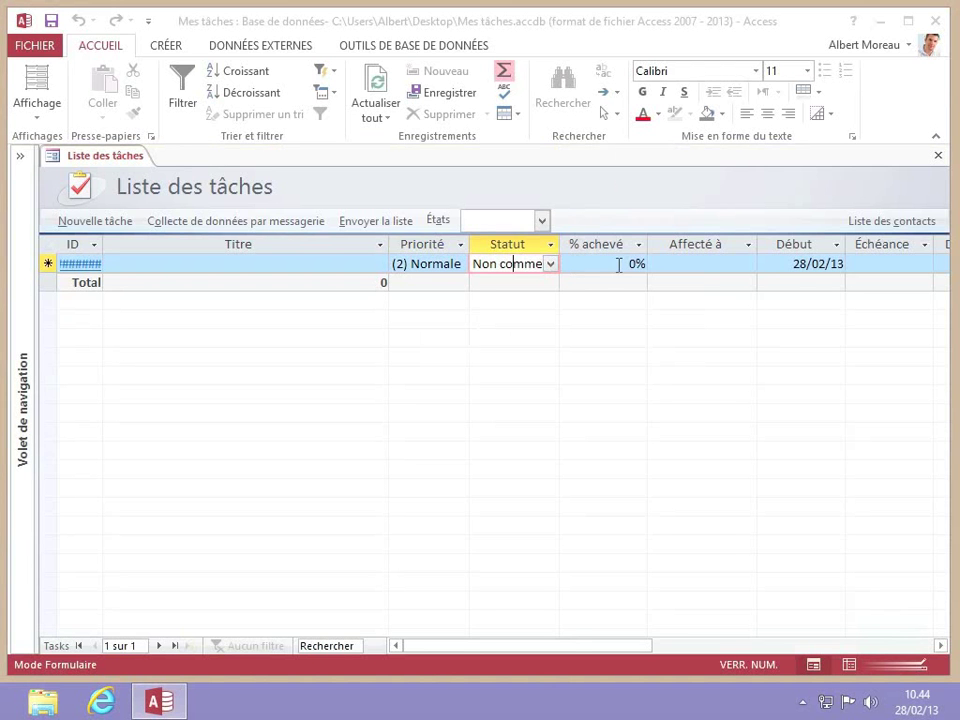